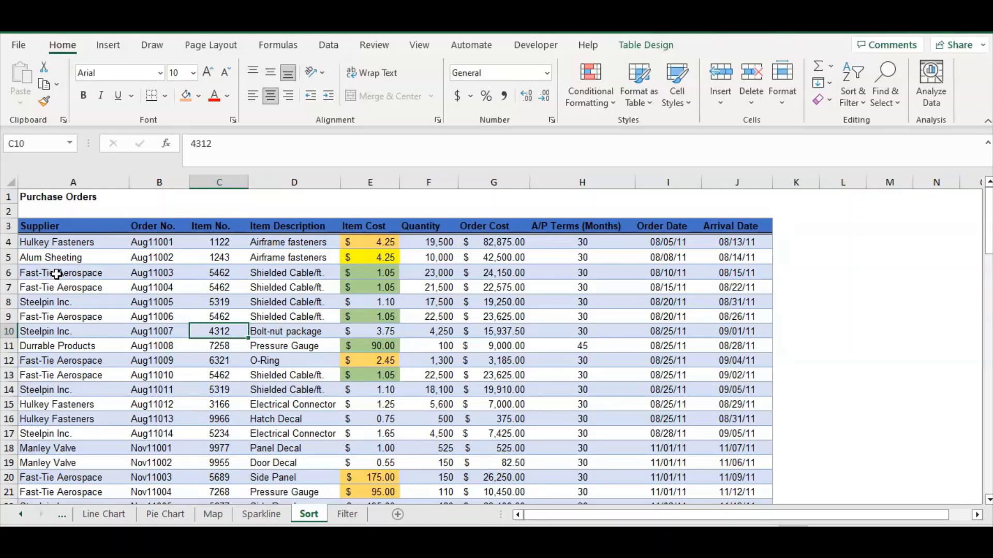
- Sort the Purchase Orders table by Supplier from A to Z
left_click(56, 274)
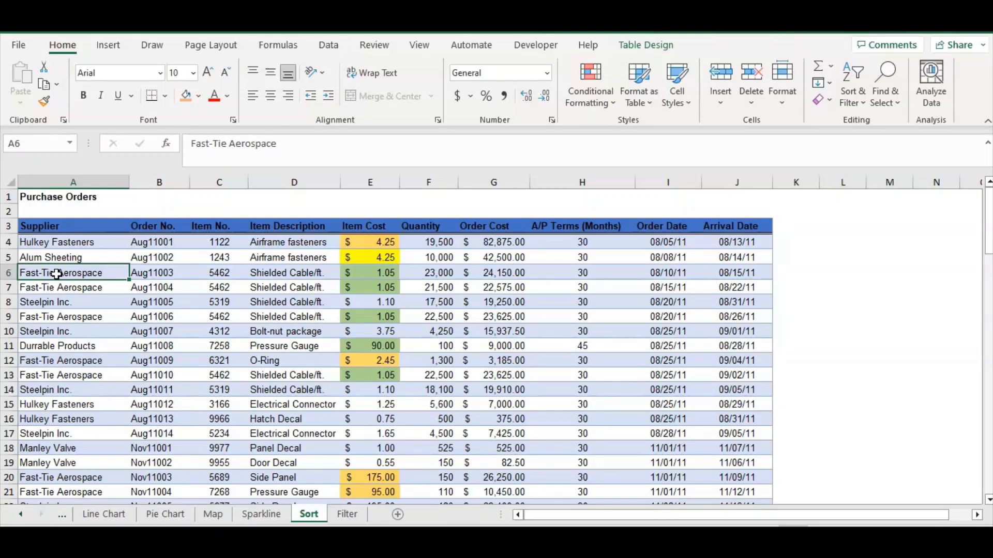
left_click(57, 284)
right_click(57, 283)
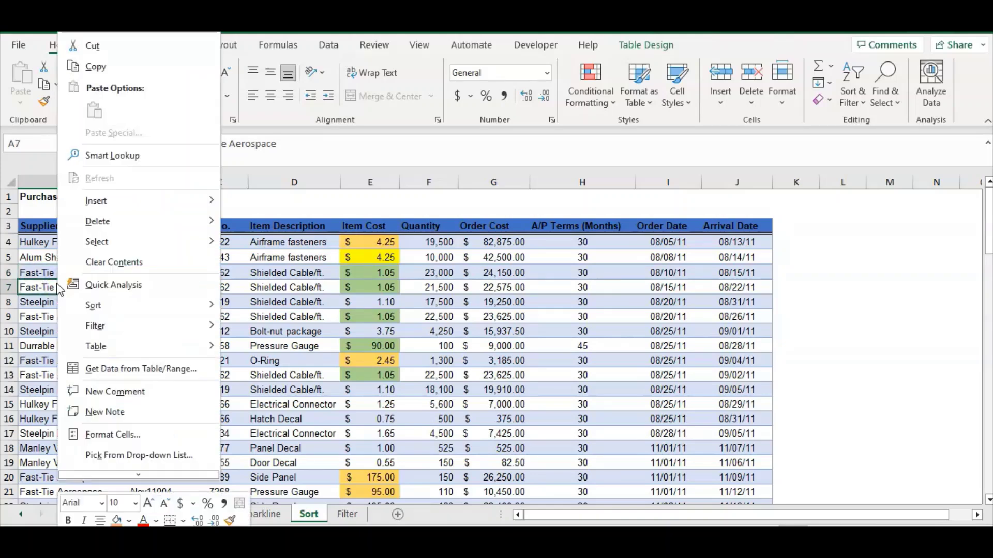
mouse_move(88, 305)
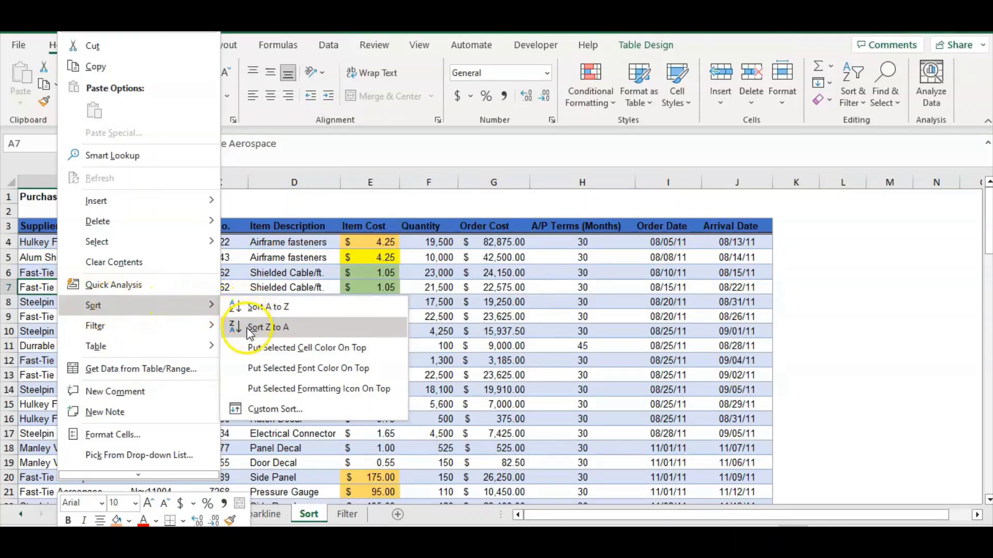
left_click(277, 173)
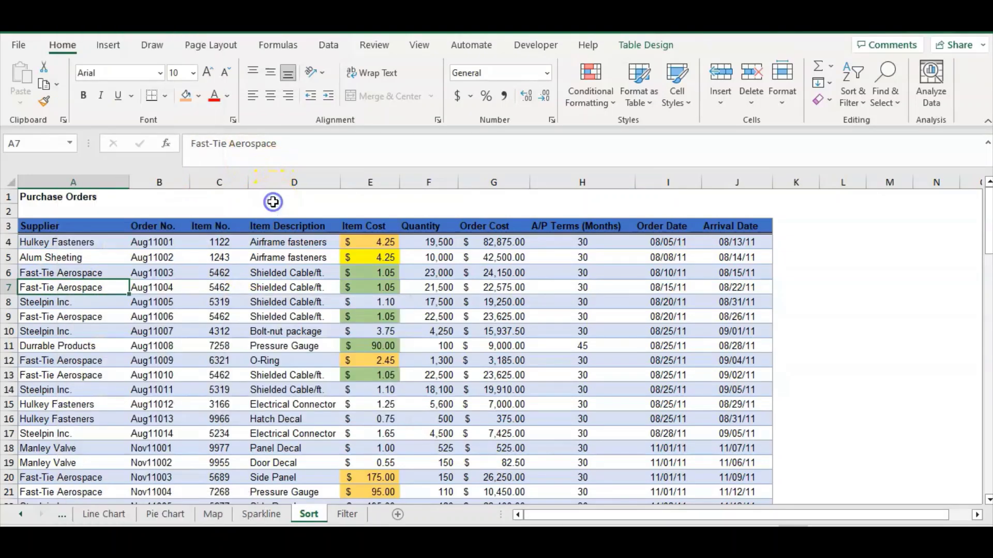
left_click(860, 104)
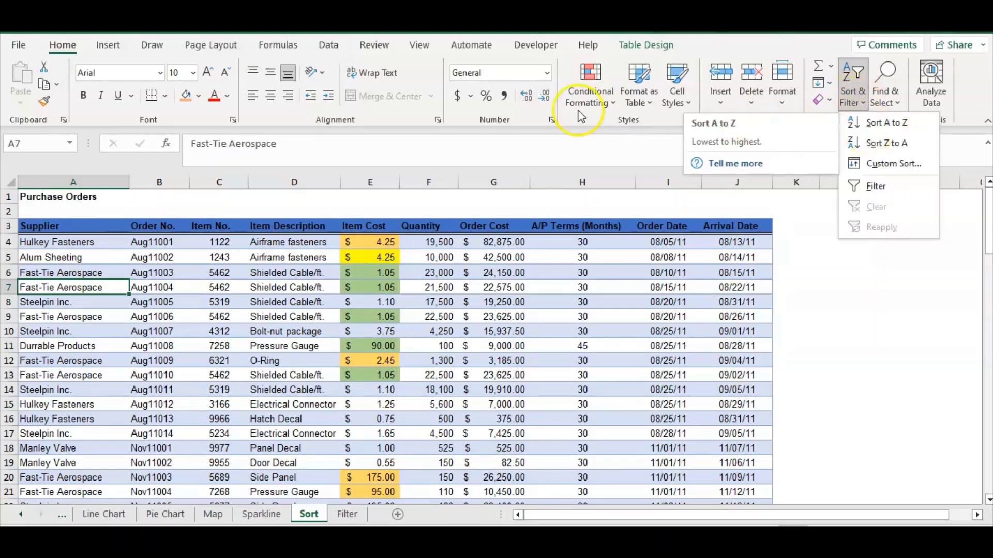
left_click(330, 46)
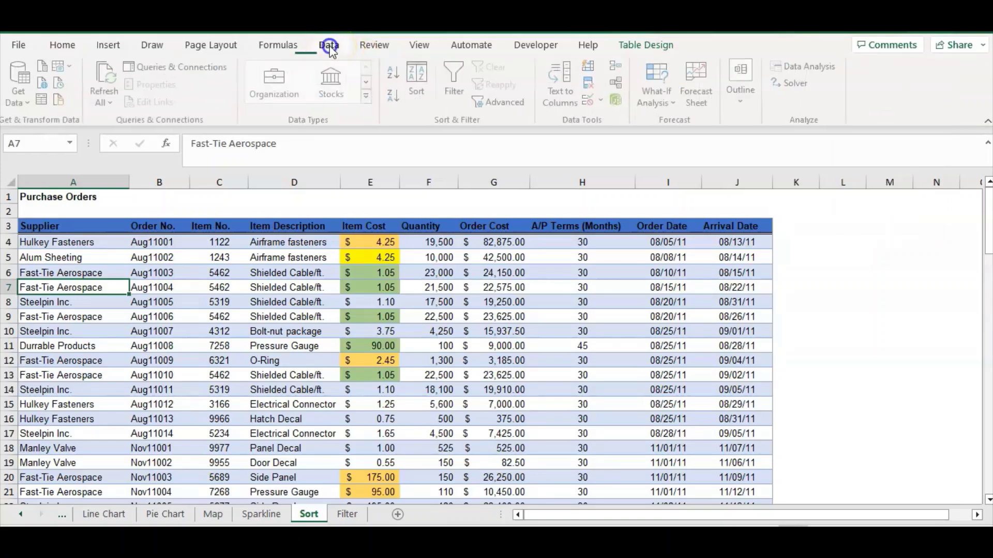
left_click(395, 78)
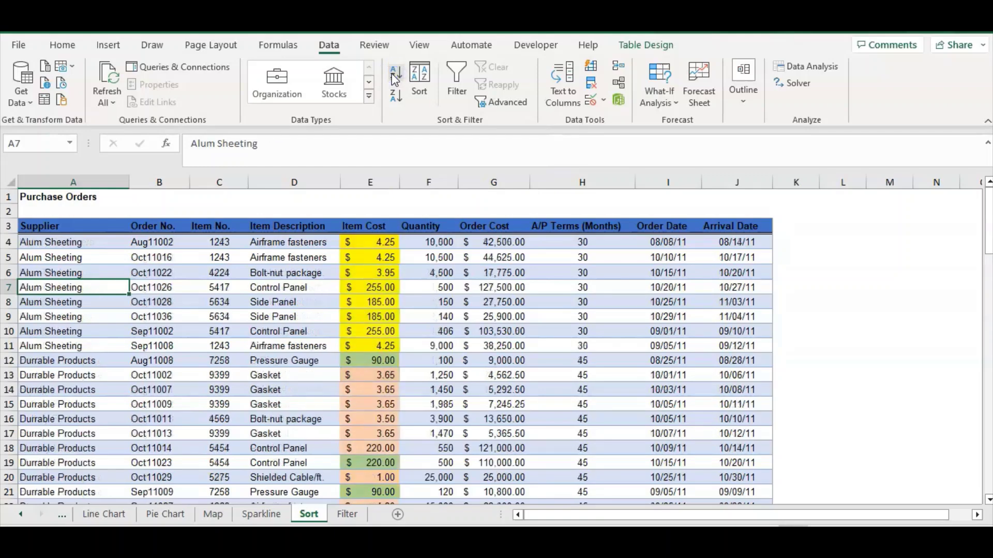
- Sort the Purchase Orders table by Order Cost from largest to smallest
left_click(93, 342)
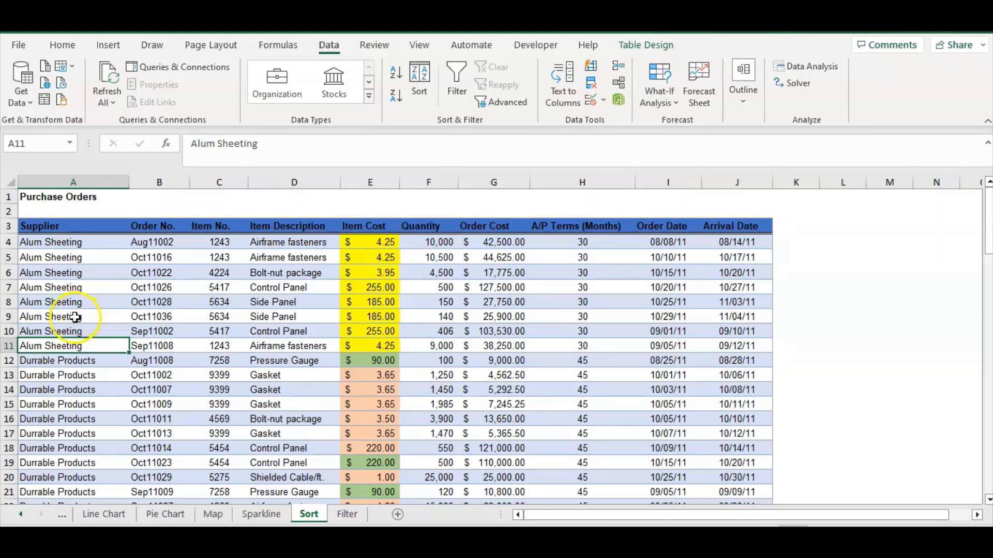
left_click(75, 317)
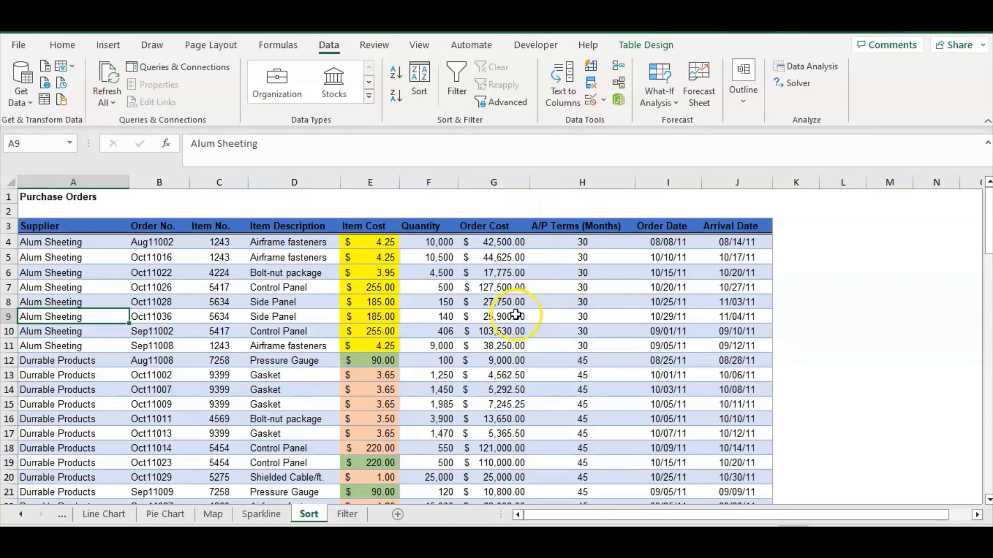
left_click(508, 318)
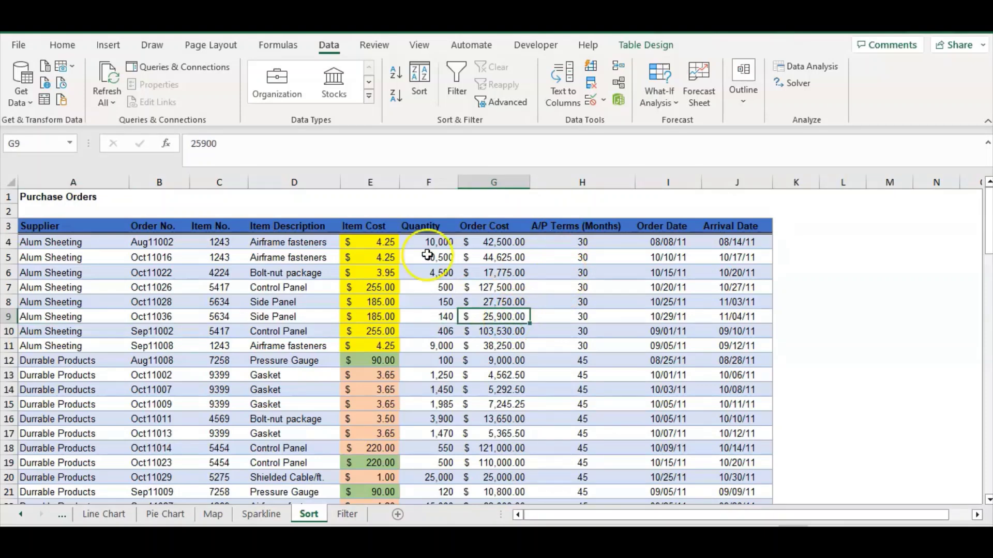
left_click(63, 46)
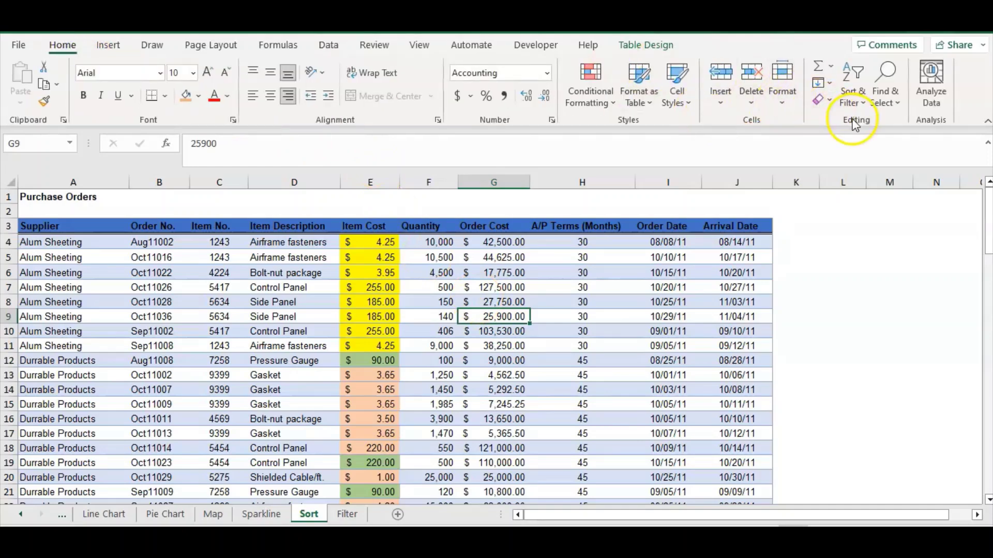
left_click(854, 98)
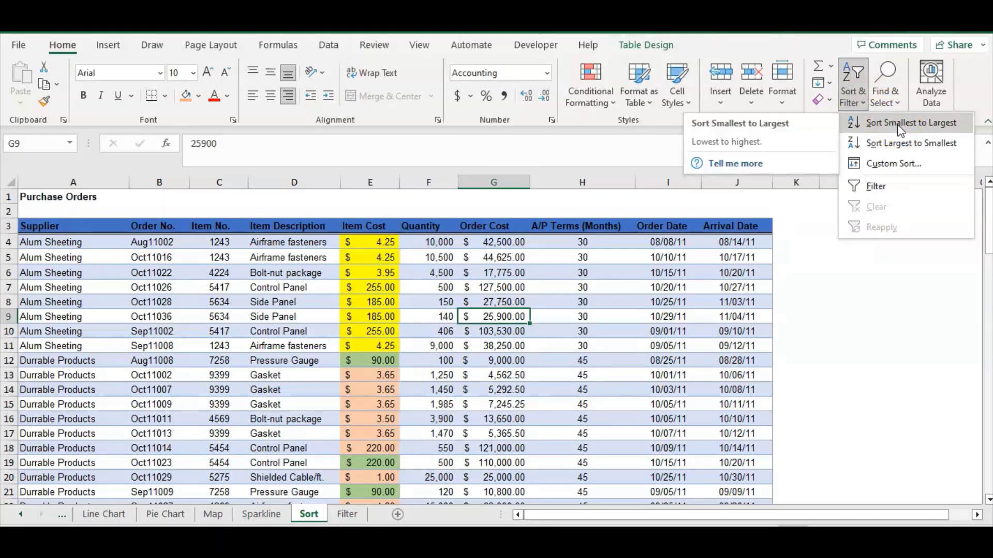
left_click(911, 147)
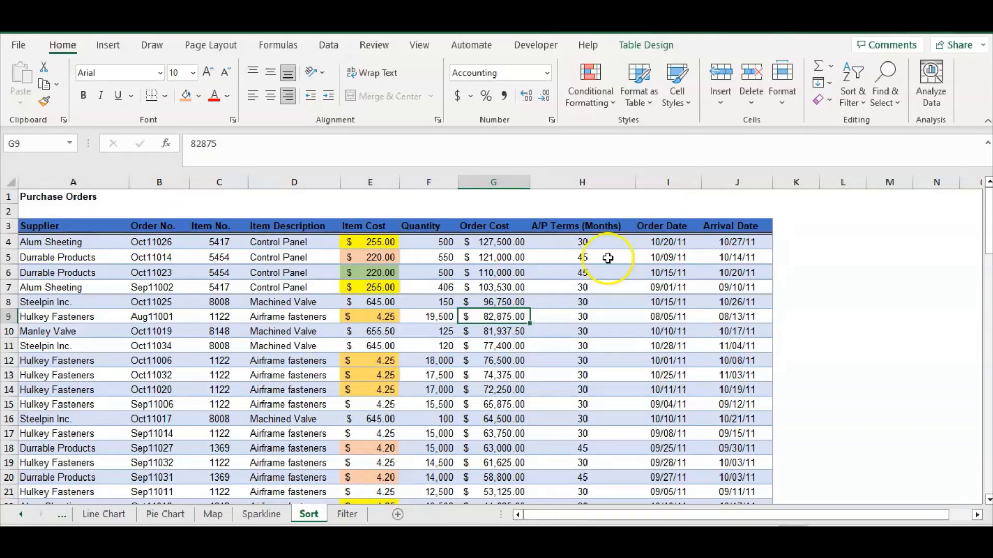
- Sort the Purchase Orders table by Order Date from newest to oldest
left_click(672, 305)
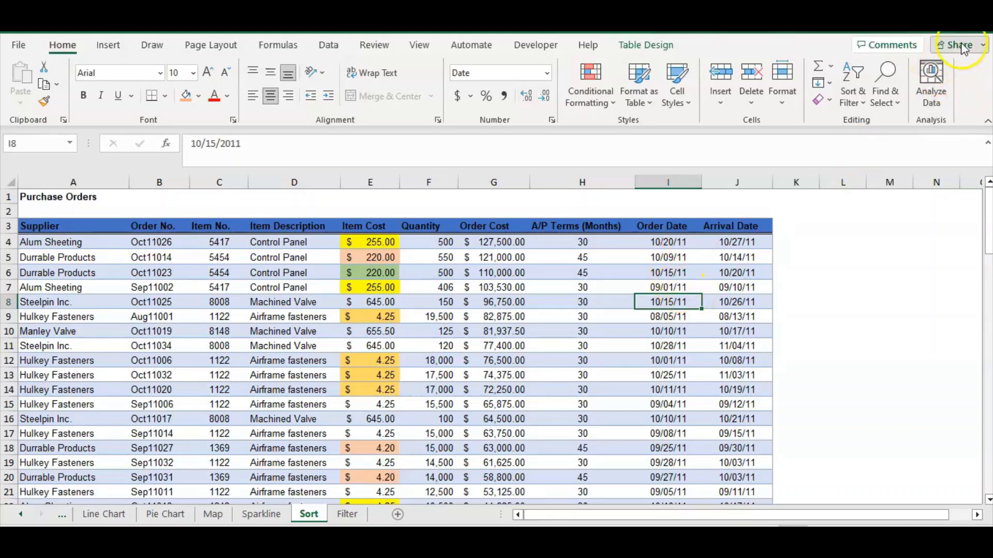
left_click(853, 95)
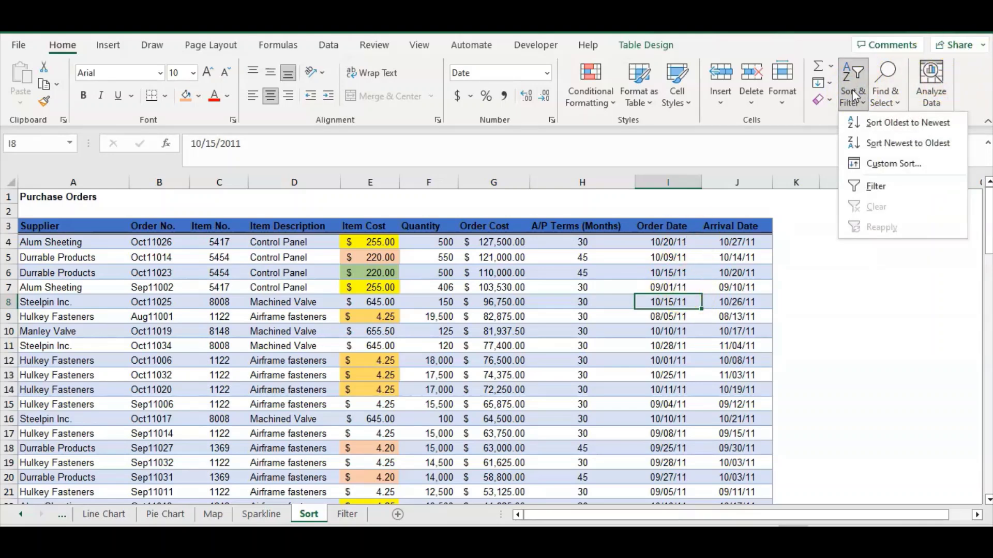
left_click(886, 144)
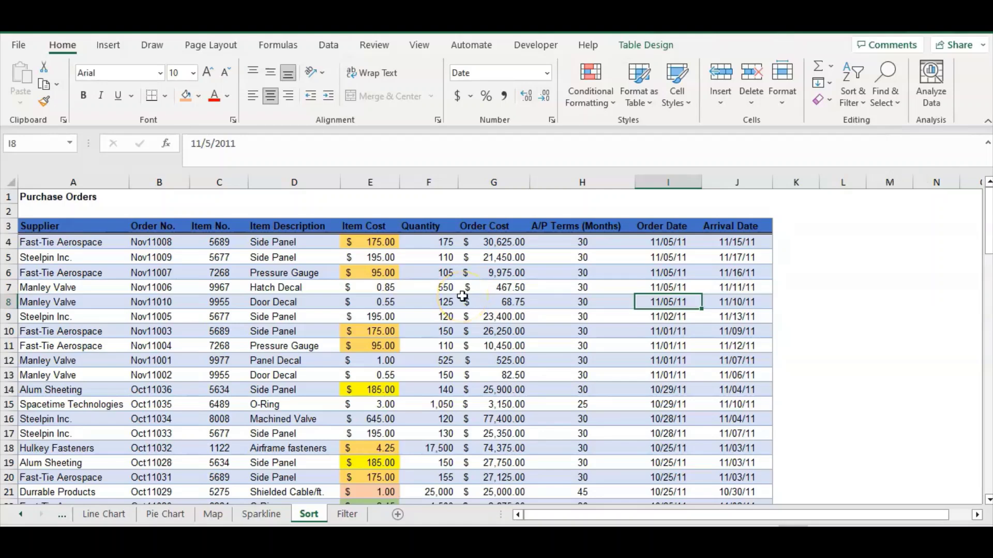
- Start a custom sort of the table with Supplier as the first level, sorted on cell values from Z to A
left_click(226, 347)
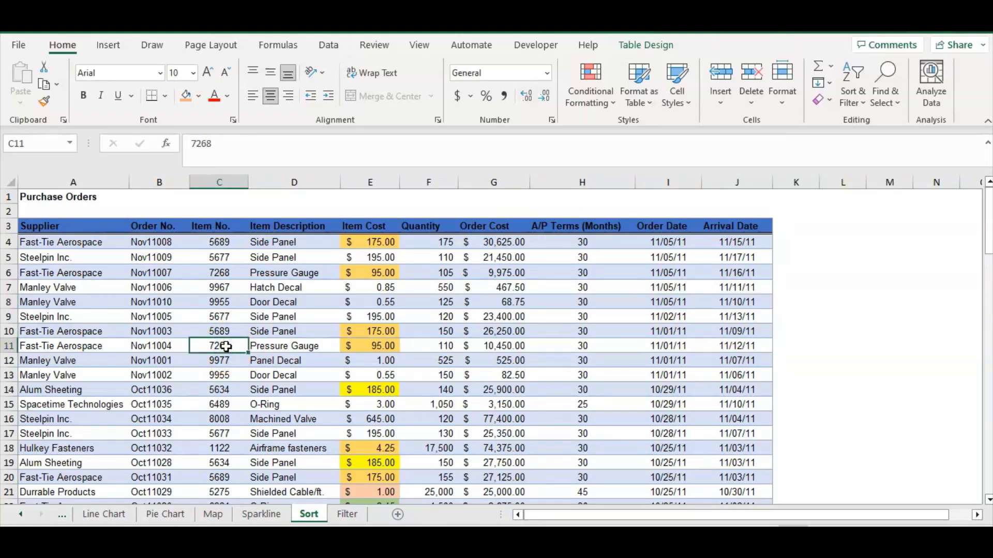
left_click(65, 45)
left_click(863, 105)
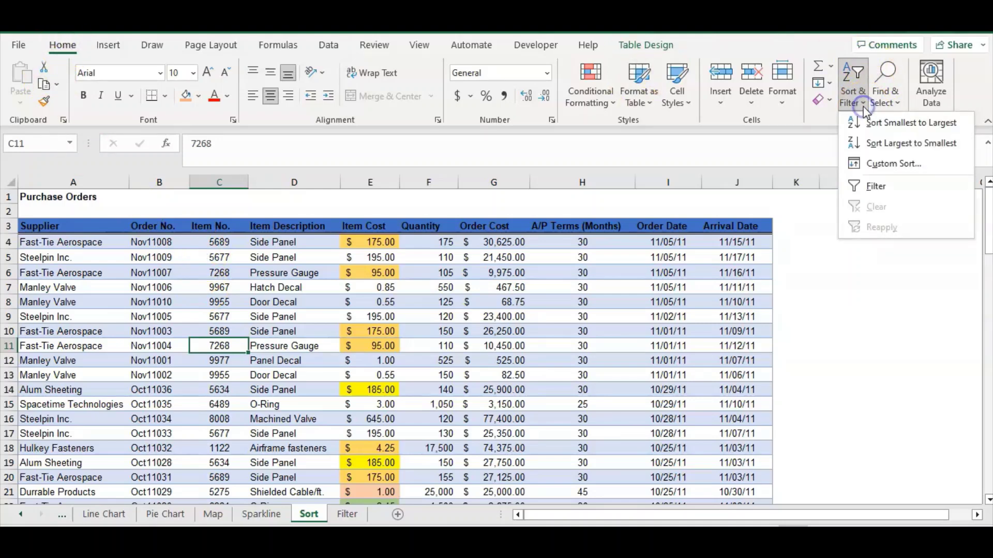
left_click(886, 163)
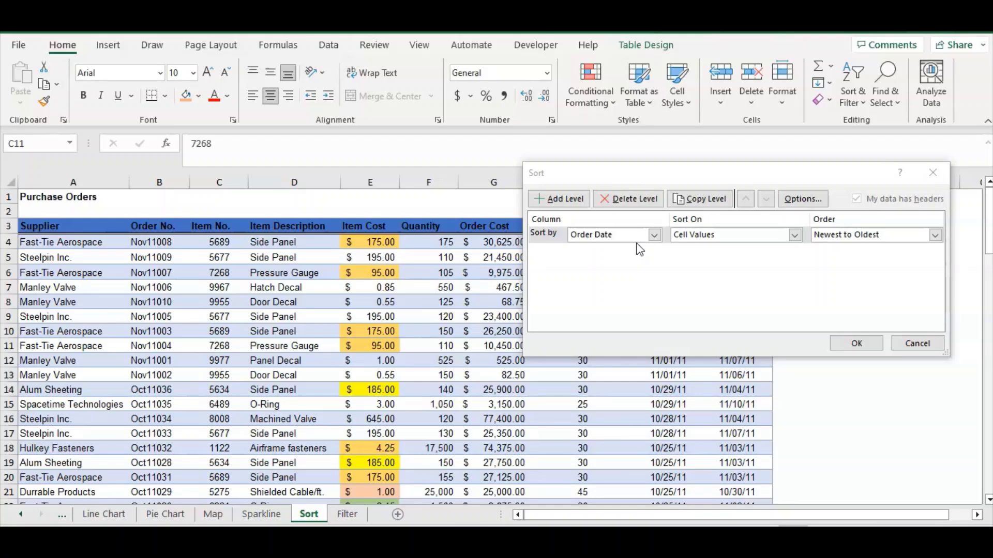
left_click(656, 235)
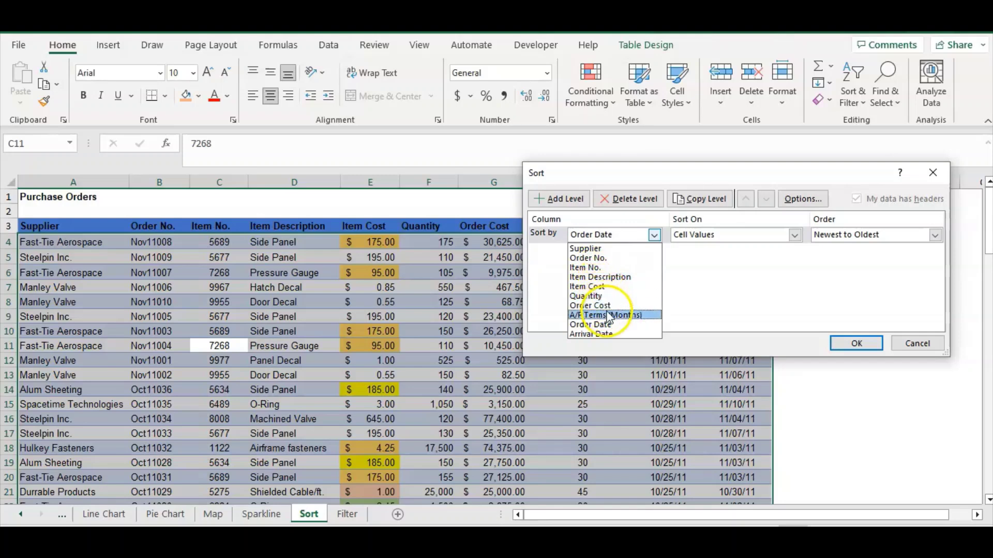
left_click(609, 248)
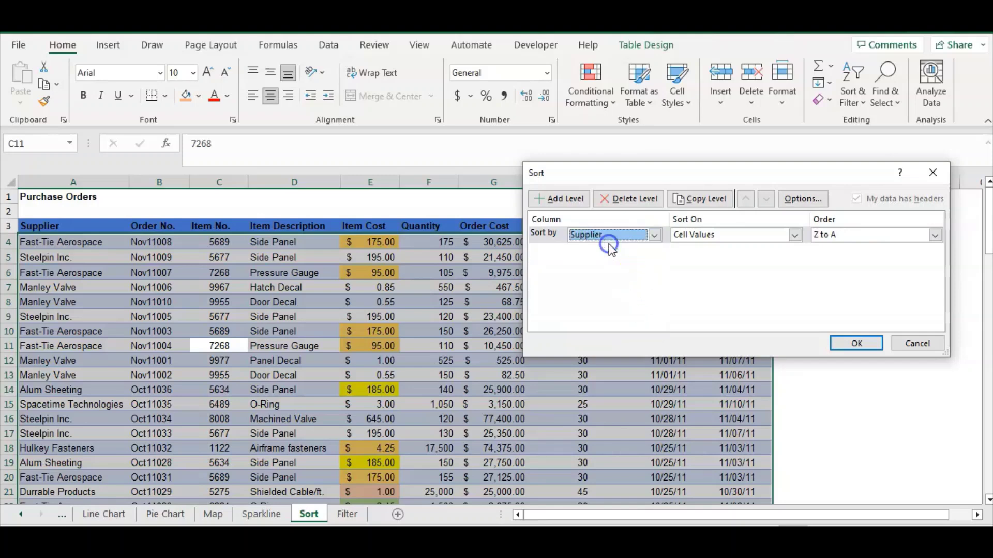
left_click(682, 238)
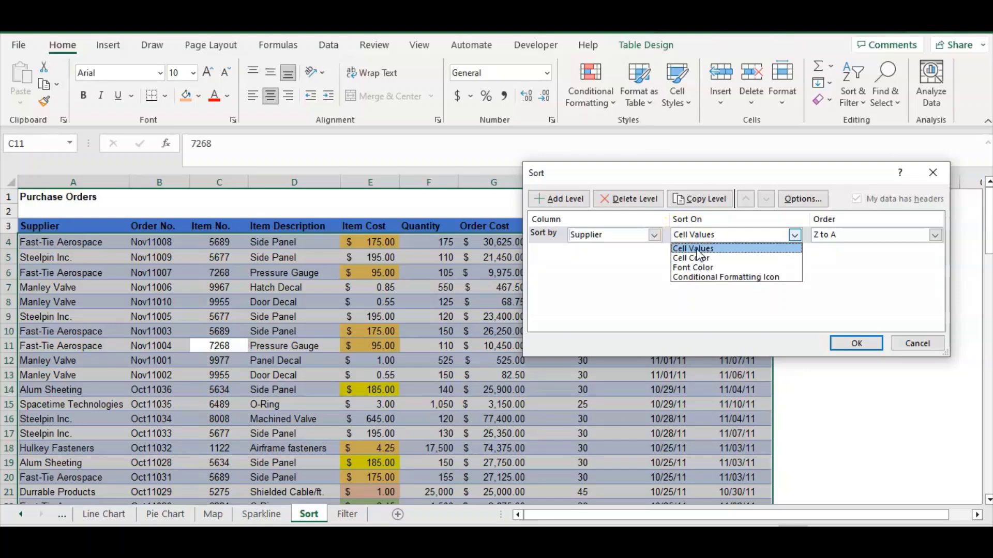
left_click(697, 250)
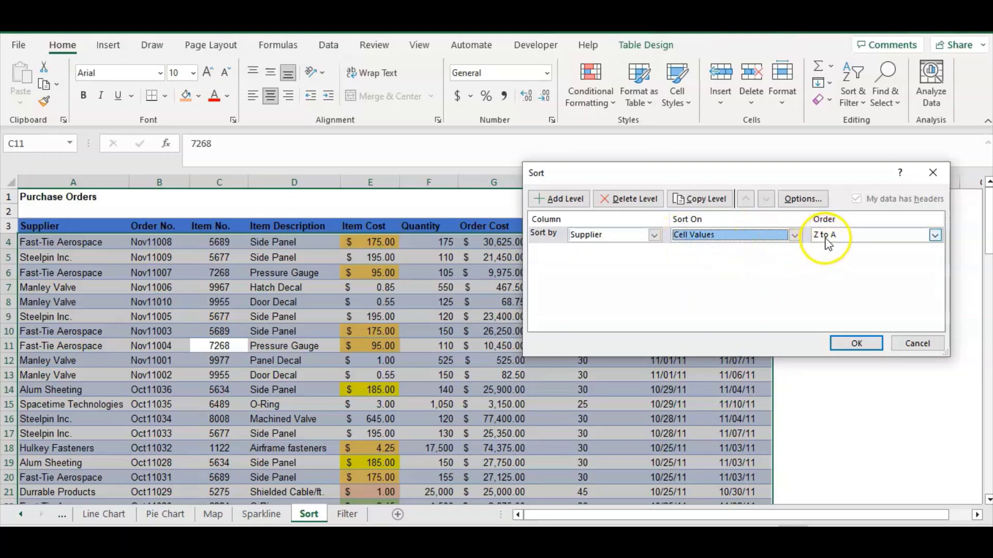
- Add a second sort level for Order Cost on cell values, smallest to largest, and apply the custom sort
left_click(566, 200)
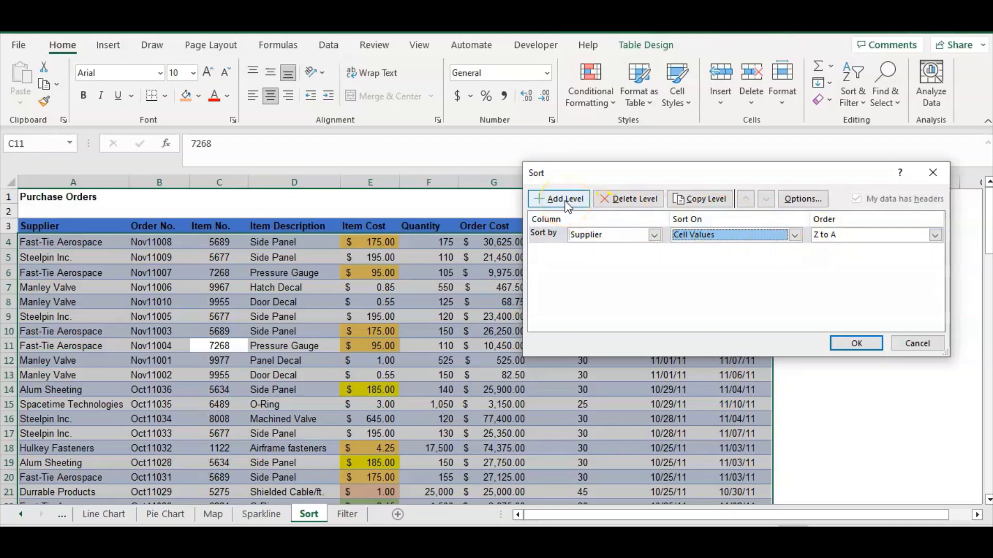
left_click(565, 200)
left_click(654, 251)
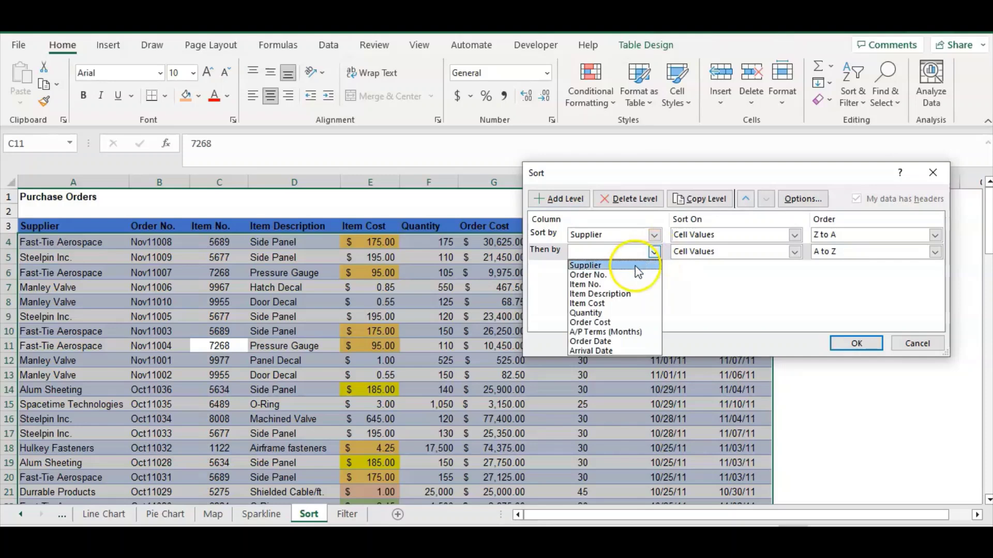
left_click(635, 326)
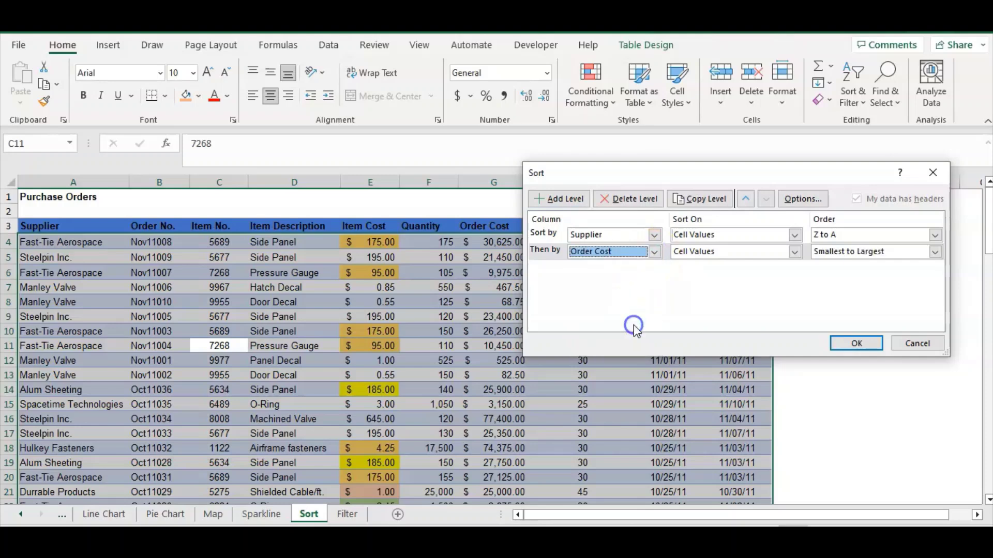
left_click(693, 259)
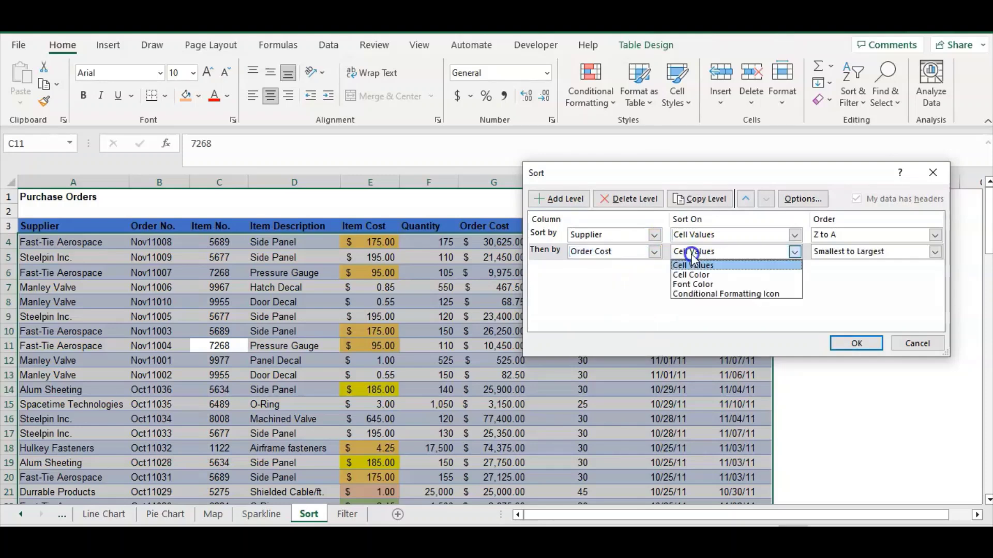
left_click(695, 267)
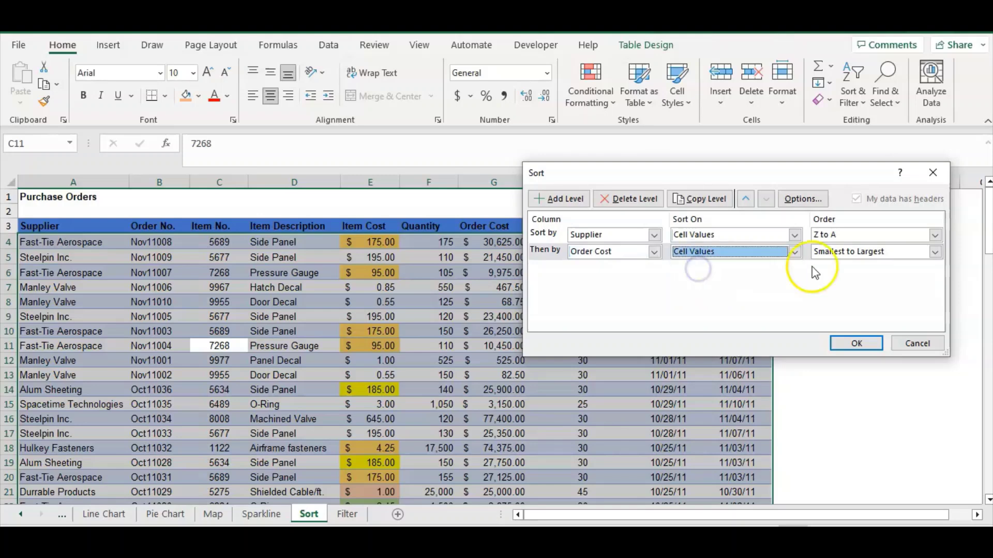
left_click(826, 253)
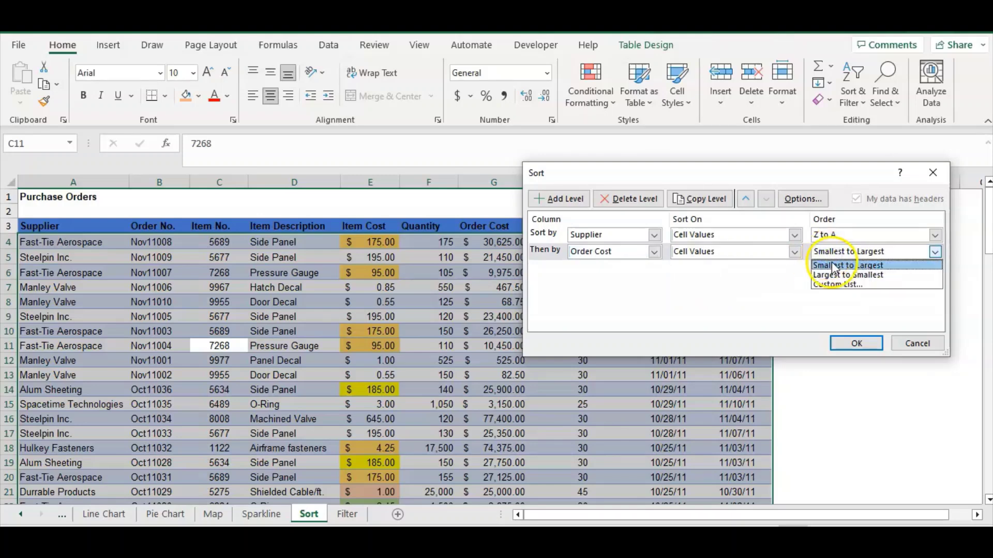
left_click(839, 266)
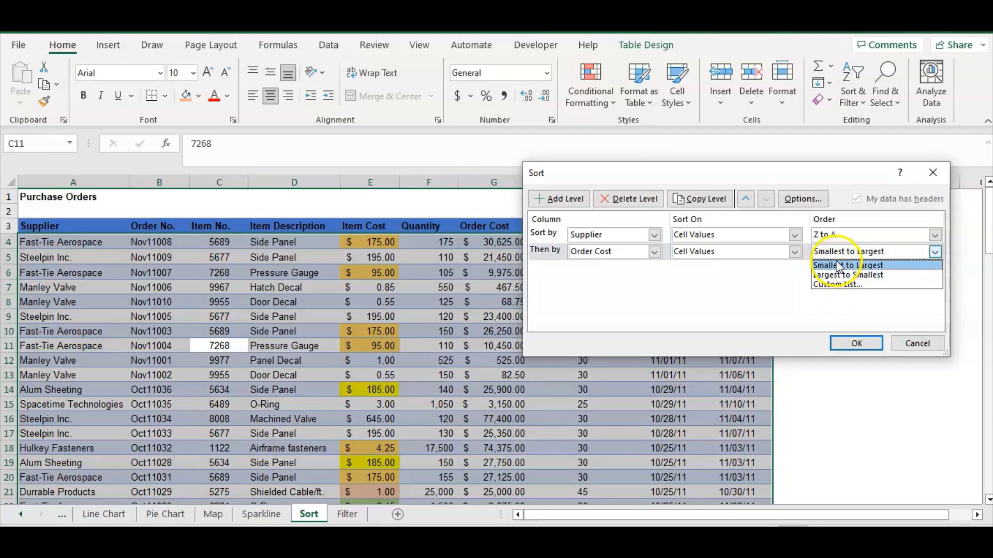
left_click(859, 345)
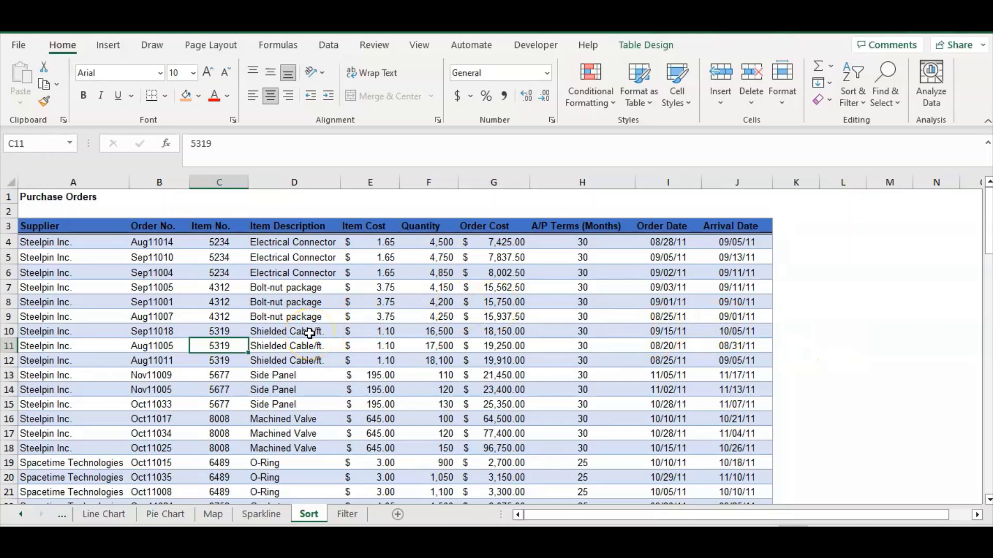
- Examine the sorted Steelpin Inc. rows by selecting supplier cells A4:A18, followed by order costs G4:G18
left_click(81, 243)
left_click_drag(80, 243, 72, 443)
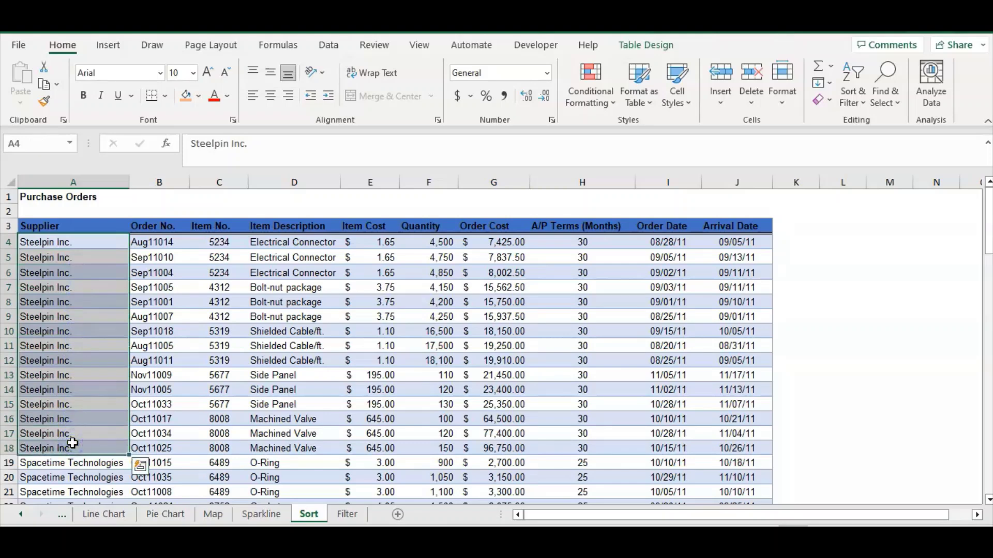
left_click(490, 241)
left_click_drag(490, 240, 505, 448)
- Fill the Spacetime Technologies supplier cells A19:A30 and their order costs G19:G30 with light gold
scroll(505, 443, "down", 5)
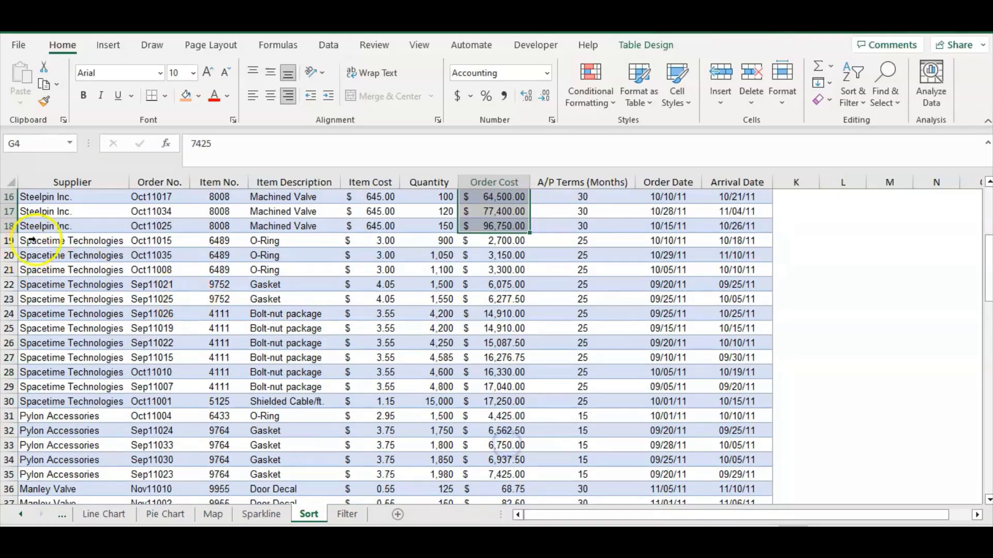
left_click_drag(54, 241, 83, 402)
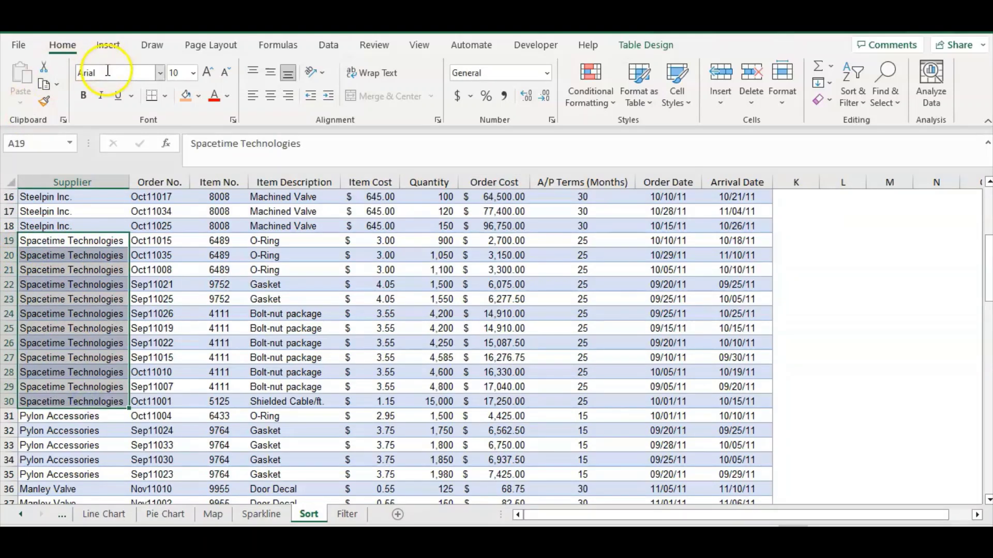
left_click(199, 95)
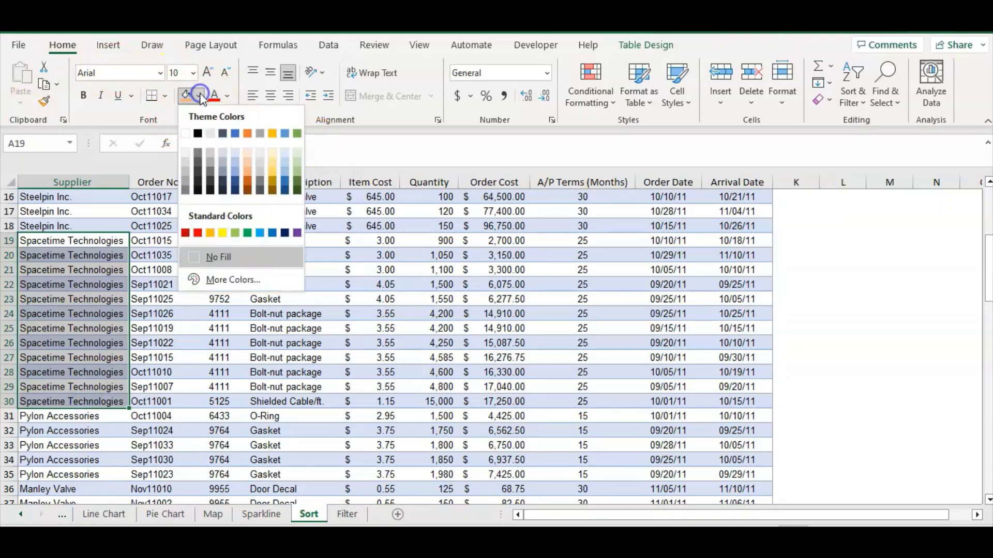
left_click(275, 159)
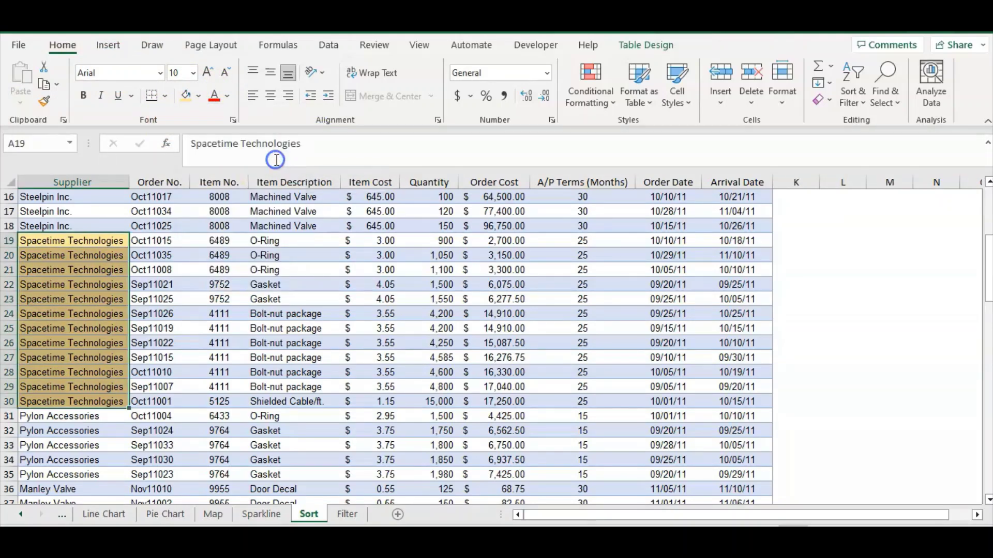
left_click_drag(150, 238, 494, 401)
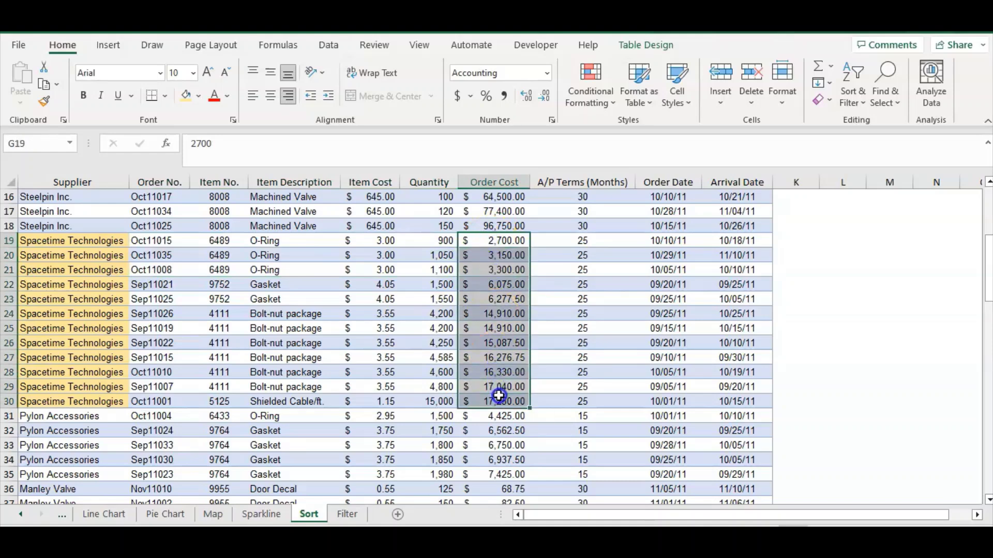
left_click(188, 100)
left_click(565, 344)
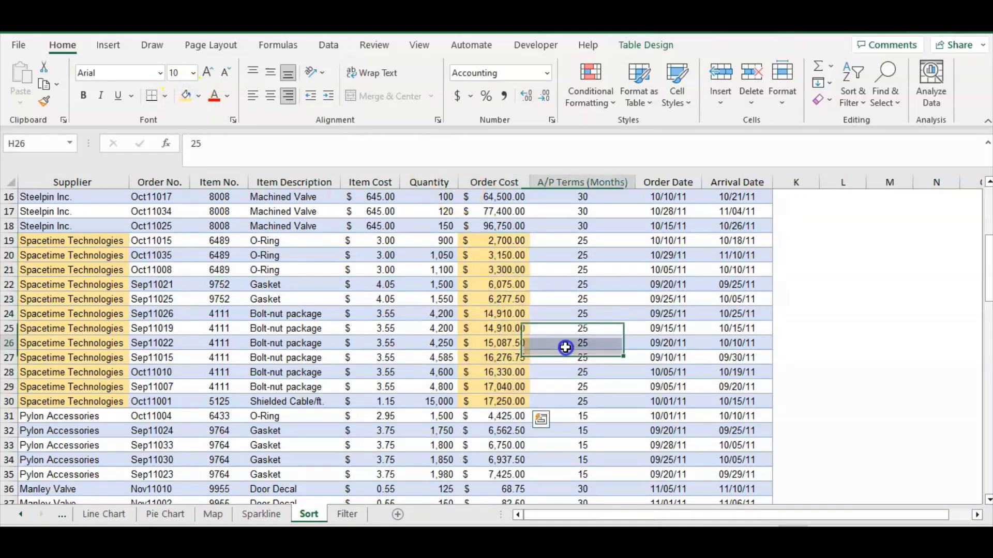
- Examine the sorted supplier groups by selecting rows 19 to 31, followed by the Pylon Accessories block A31:G35
left_click(5, 241)
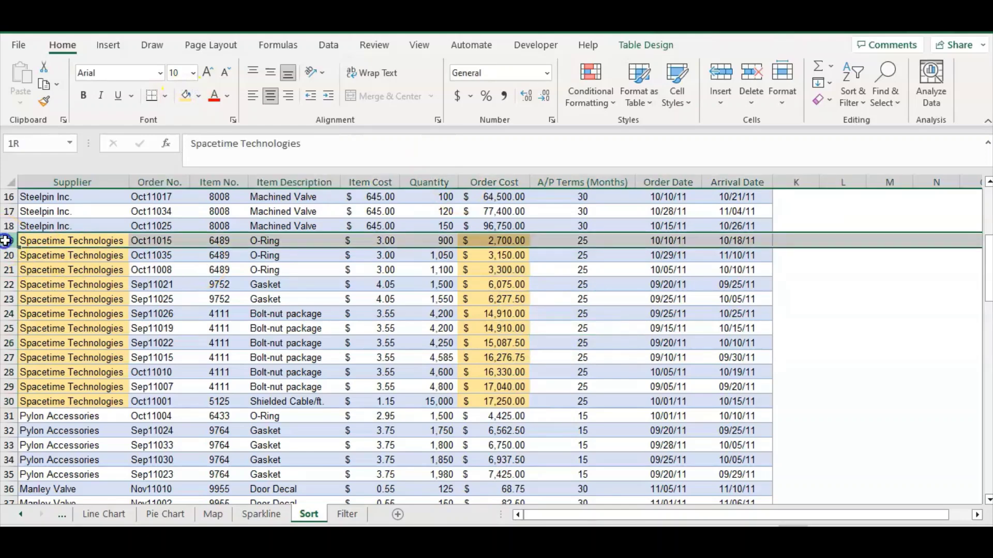
left_click_drag(7, 248, 80, 413)
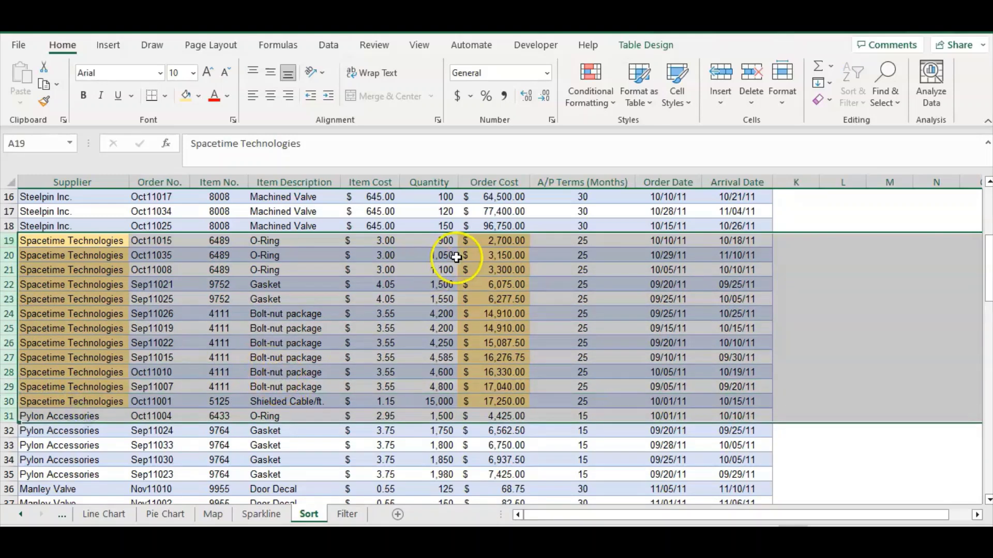
scroll(498, 385, "down", 3)
left_click(498, 387)
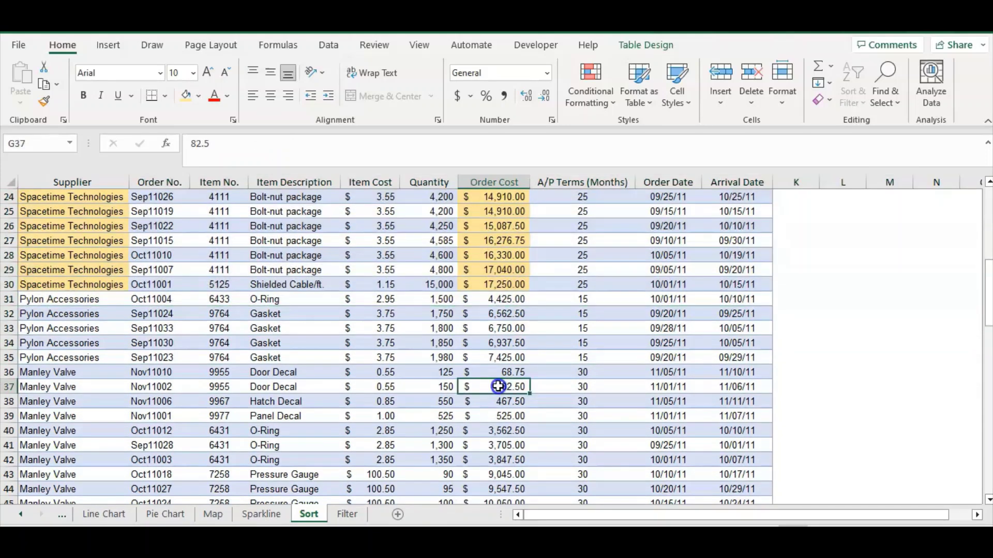
left_click(66, 300)
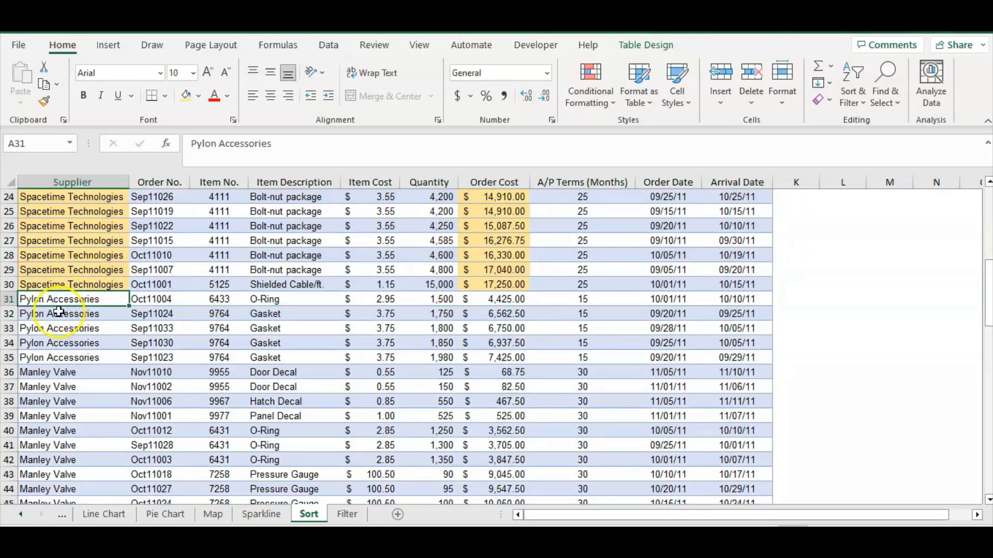
mouse_move(66, 299)
left_mouse_down()
mouse_move(497, 311)
mouse_move(511, 314)
mouse_move(526, 360)
left_mouse_up()
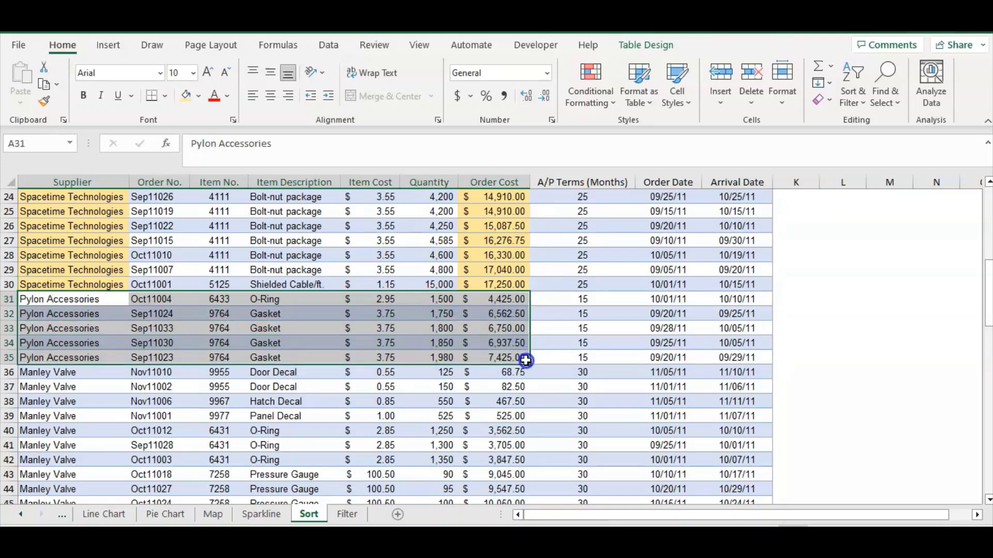
scroll(468, 399, "up", 4)
left_click(460, 402)
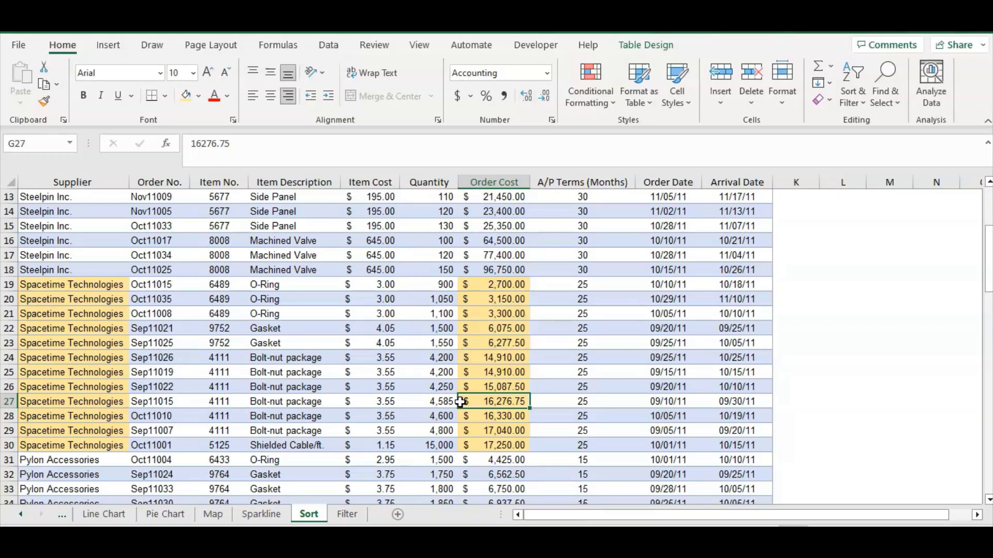
scroll(460, 402, "up", 4)
left_click(438, 417)
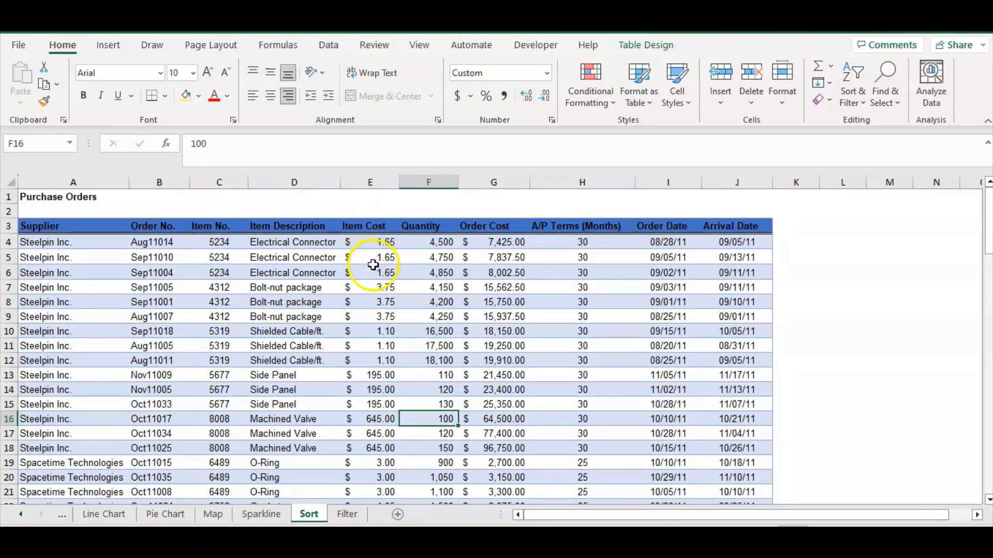
- Delete the Supplier level from the table's custom sort and set the remaining level to Item Cost, sorted on Cell Color
left_click(373, 269)
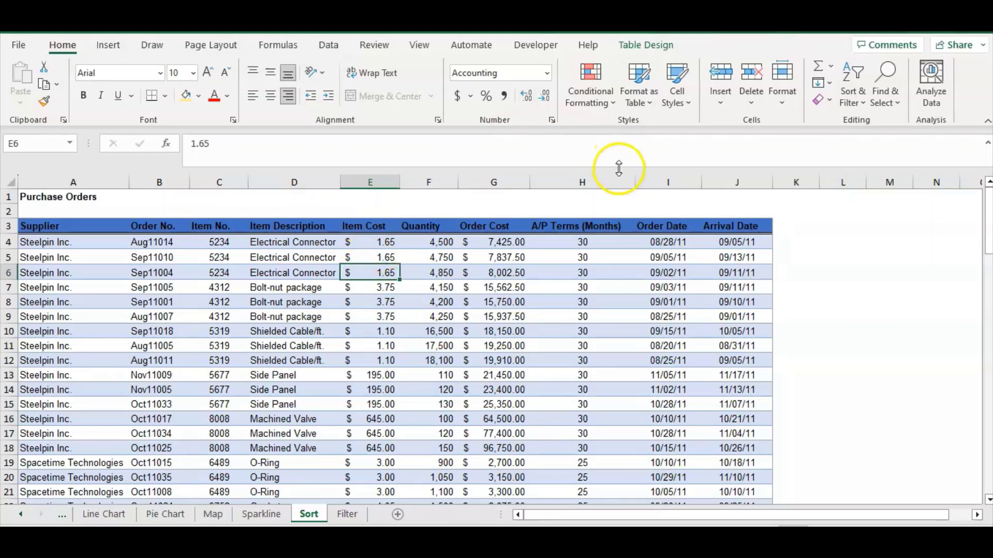
left_click(845, 105)
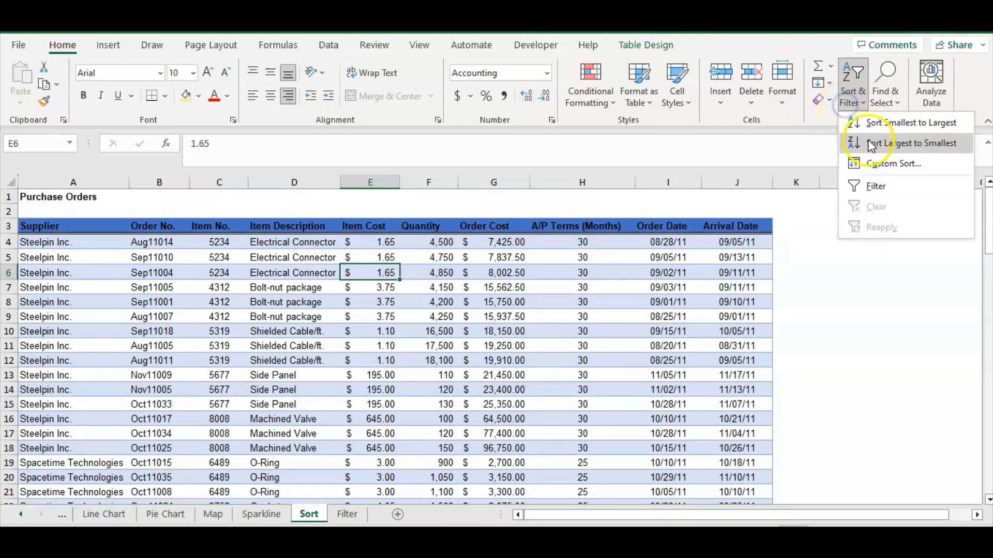
left_click(874, 162)
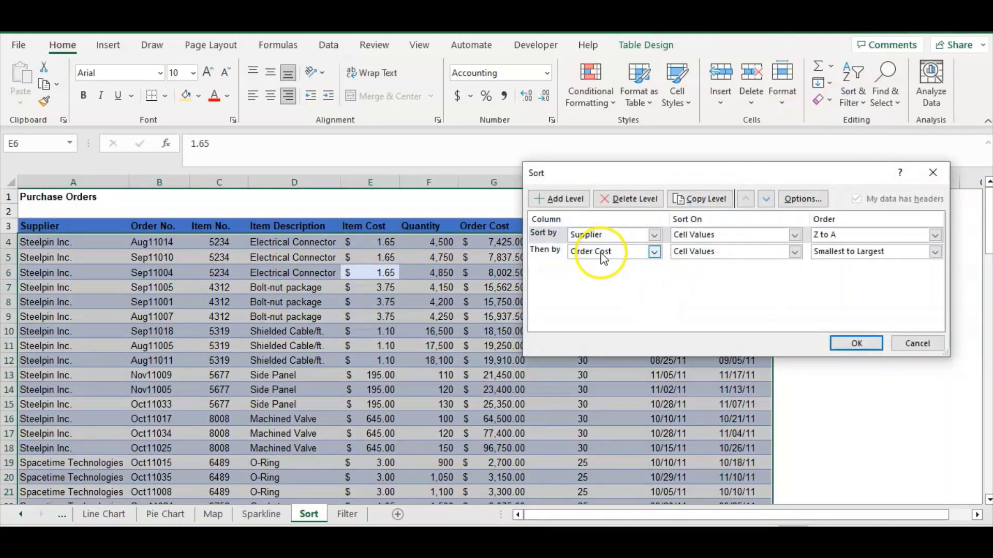
left_click(618, 199)
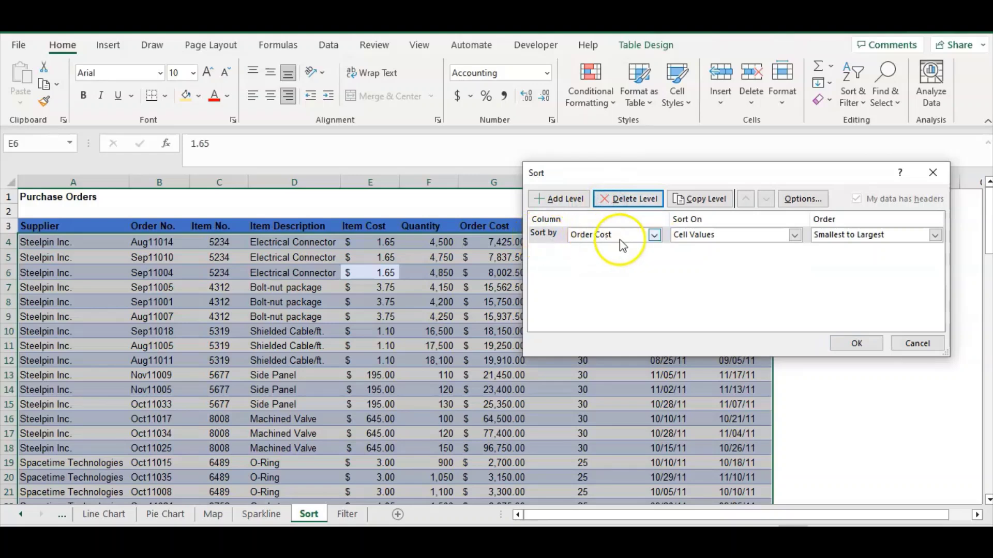
left_click(654, 237)
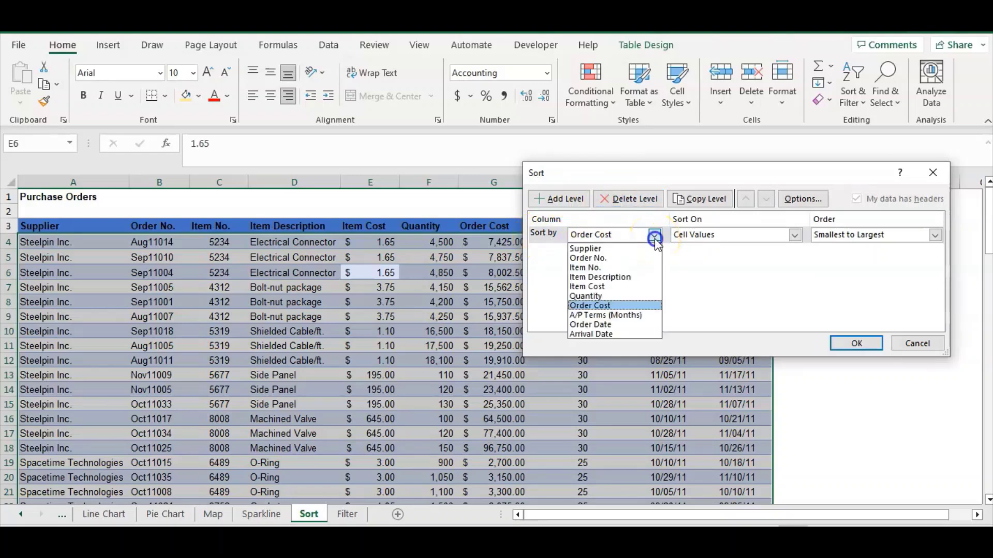
left_click(614, 286)
left_click(695, 236)
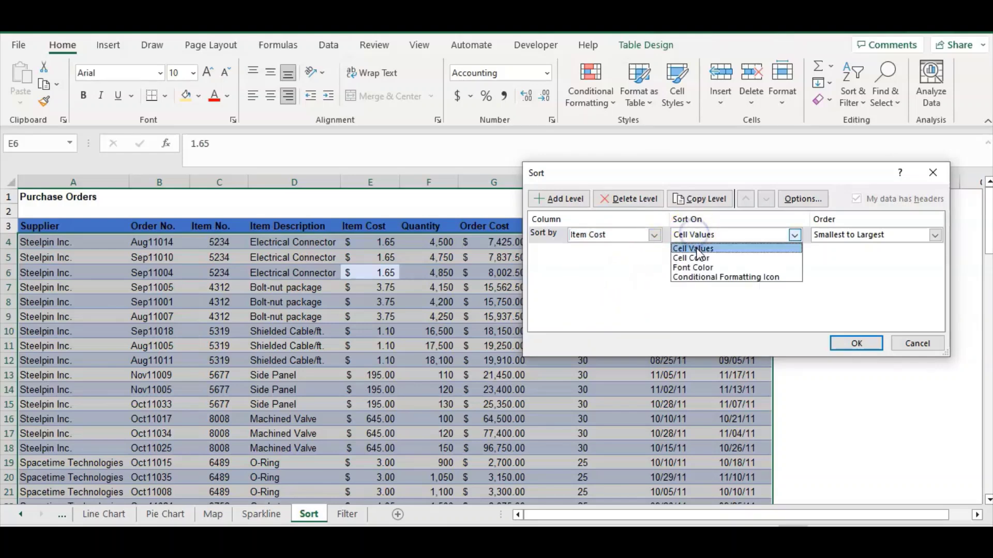
left_click(701, 258)
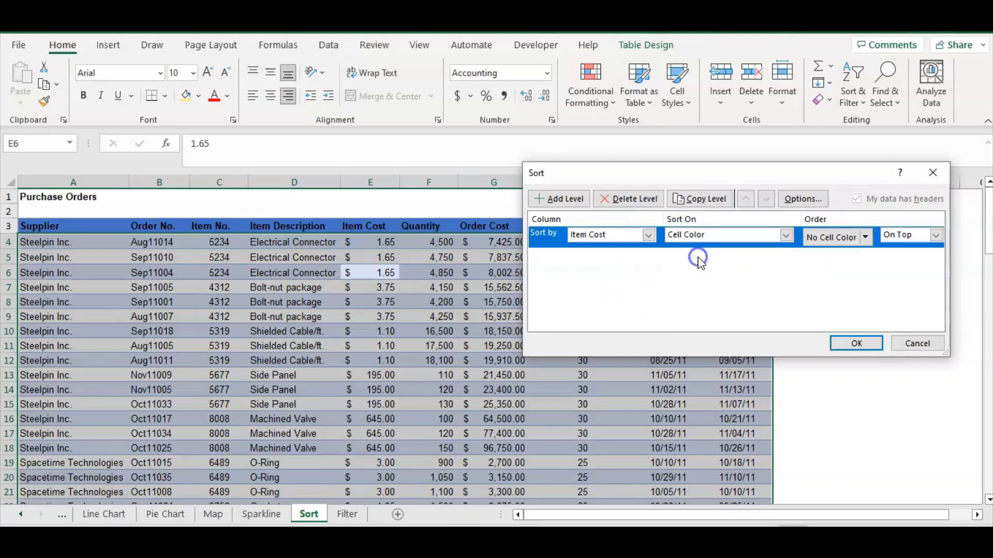
- Set four Item Cost cell colour levels to On Top in the order peach, yellow, green and orange-gold, and apply the sort
left_click(832, 239)
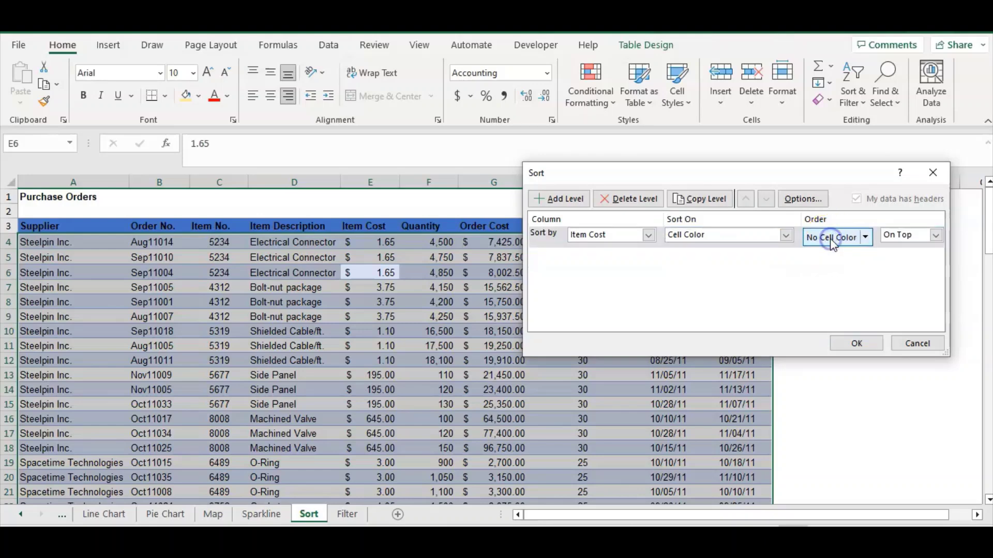
left_click(865, 237)
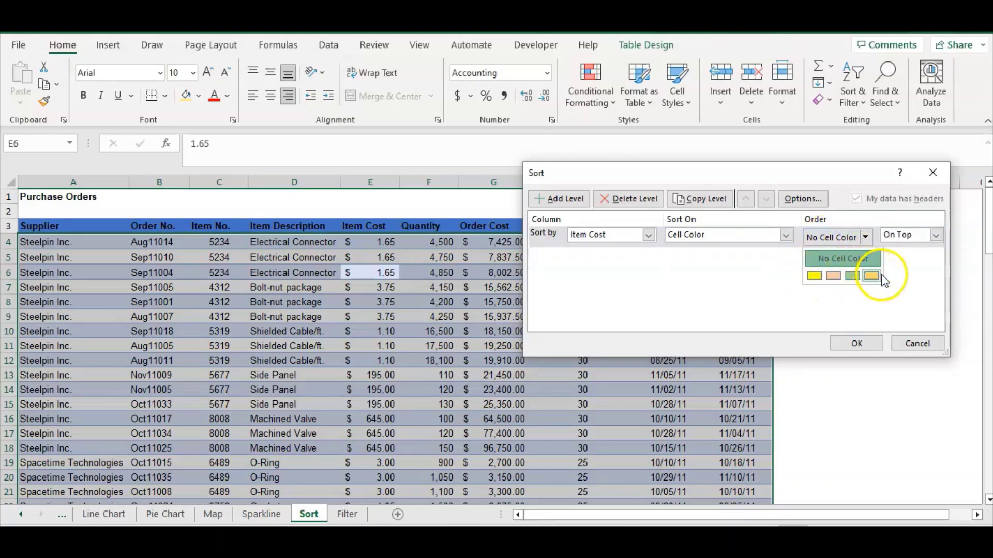
left_click(834, 279)
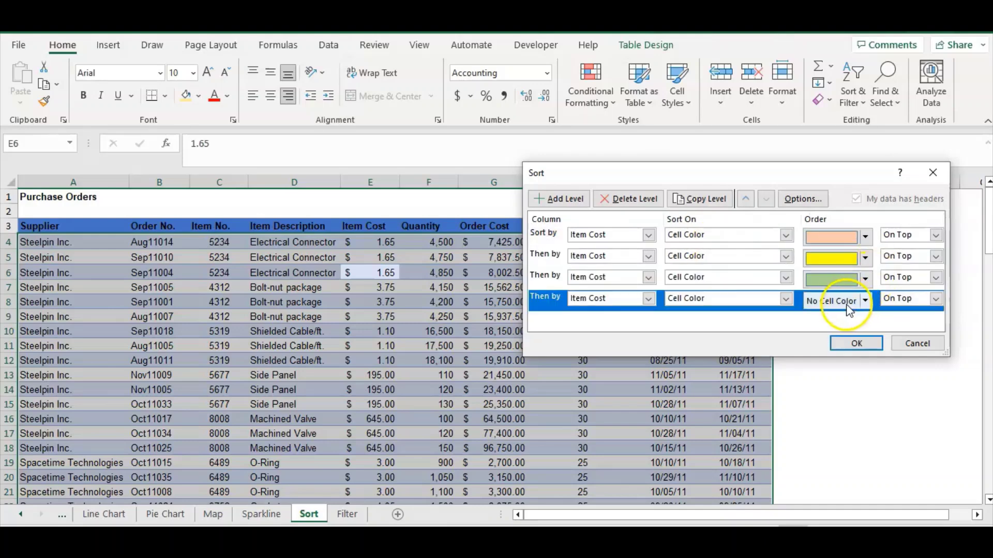
left_click(865, 301)
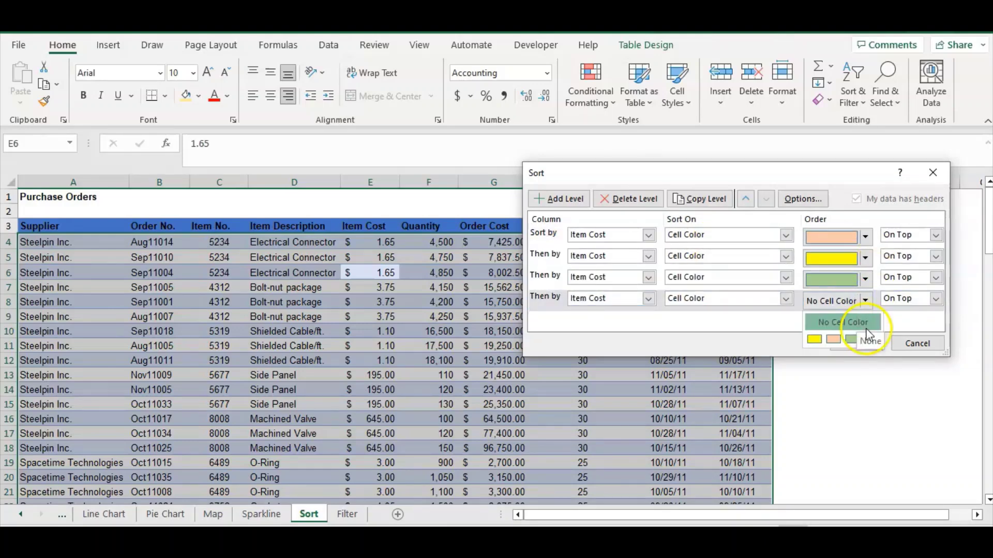
left_click(874, 339)
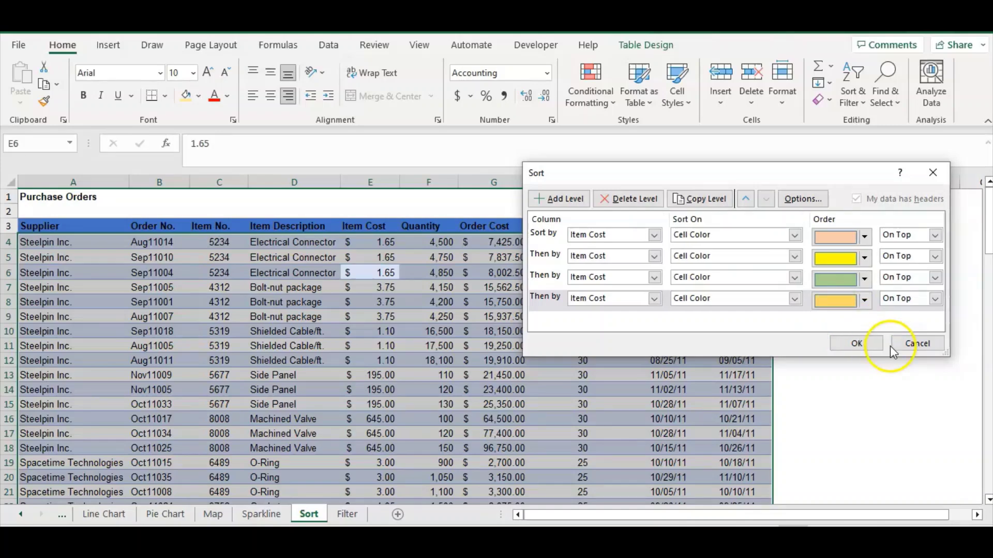
left_click(860, 344)
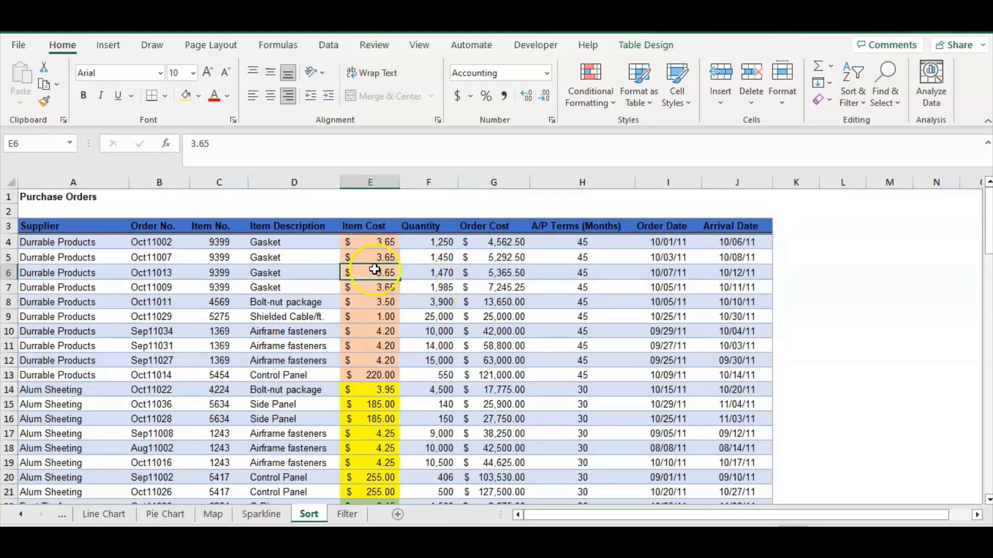
scroll(375, 260, "down", 5)
scroll(375, 260, "down", 6)
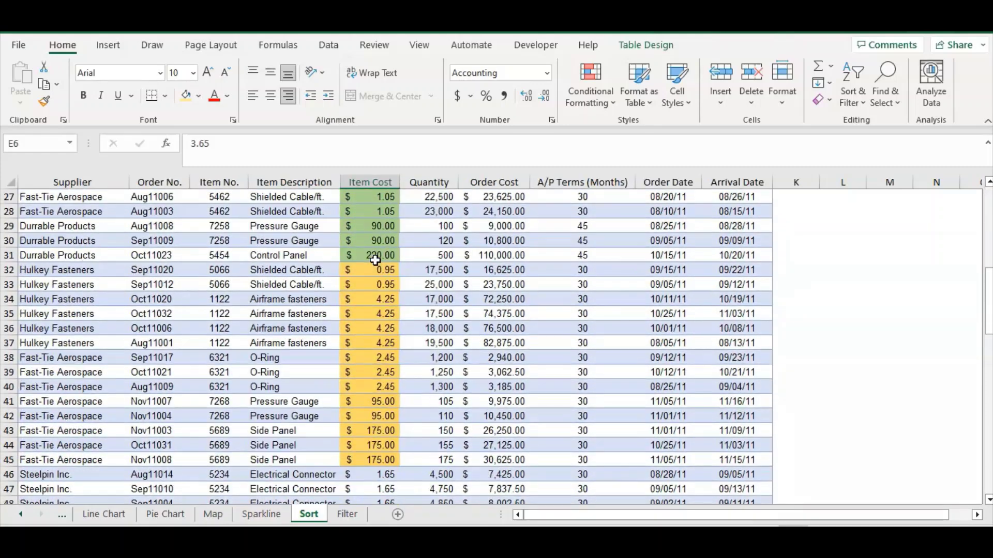
scroll(375, 260, "up", 11)
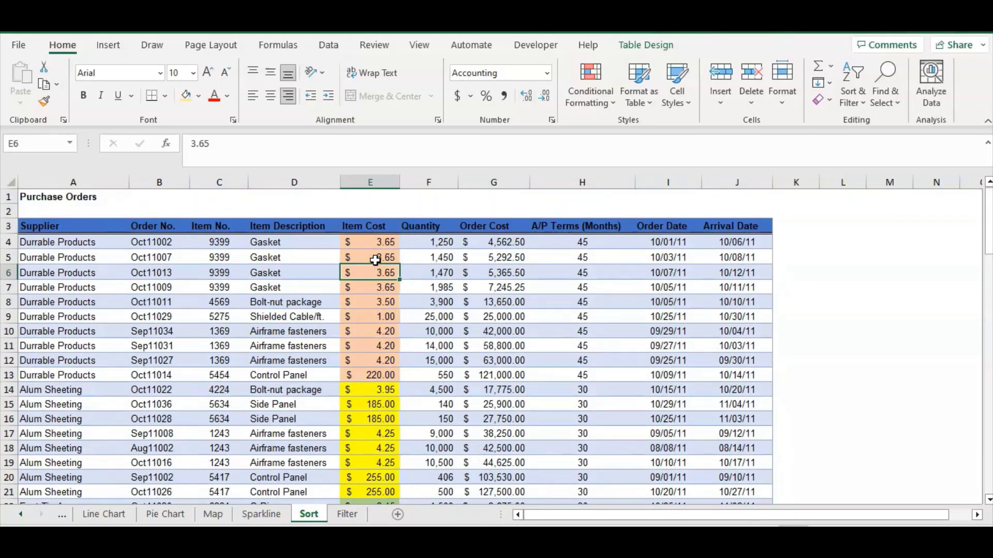